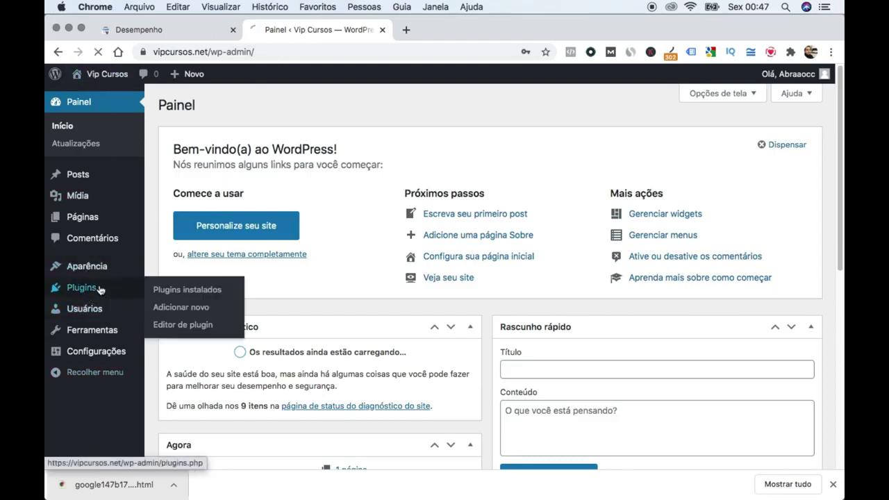
- Delete the Hello Dolly plugin from the site's installed plugins
{"action": "left_click", "coordinate": [100, 289]}
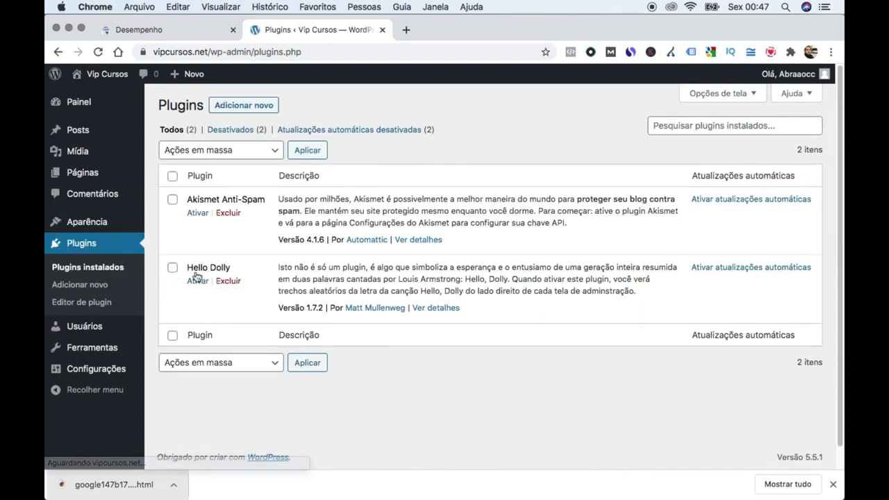
{"action": "left_click", "coordinate": [172, 268]}
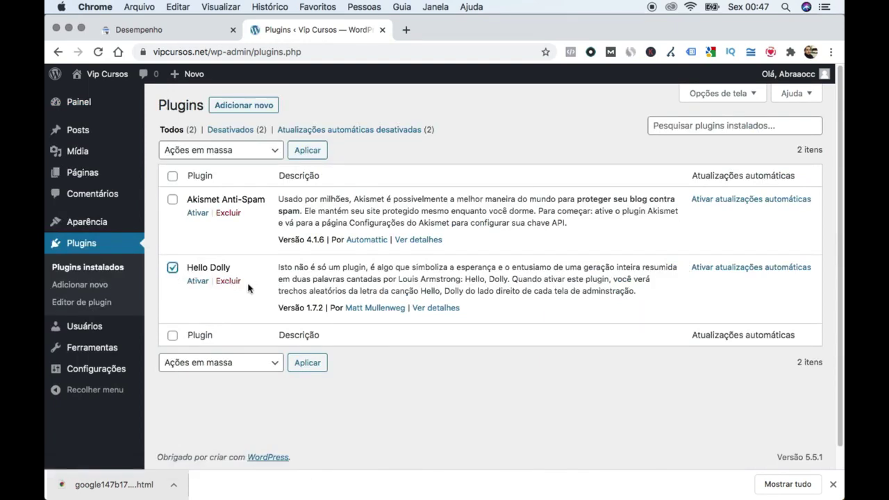
{"action": "left_click", "coordinate": [229, 282]}
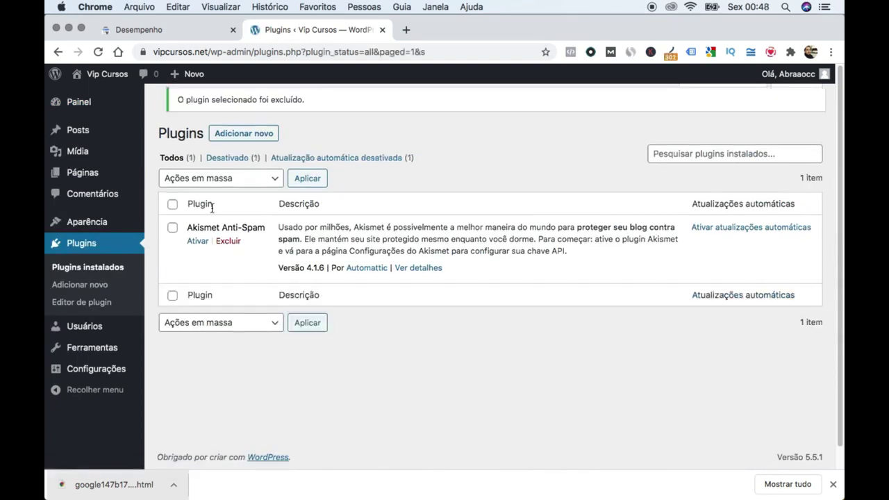
- Search the plugin directory for "yoast seo", then install and activate the Yoast SEO plugin
{"action": "left_click", "coordinate": [236, 137]}
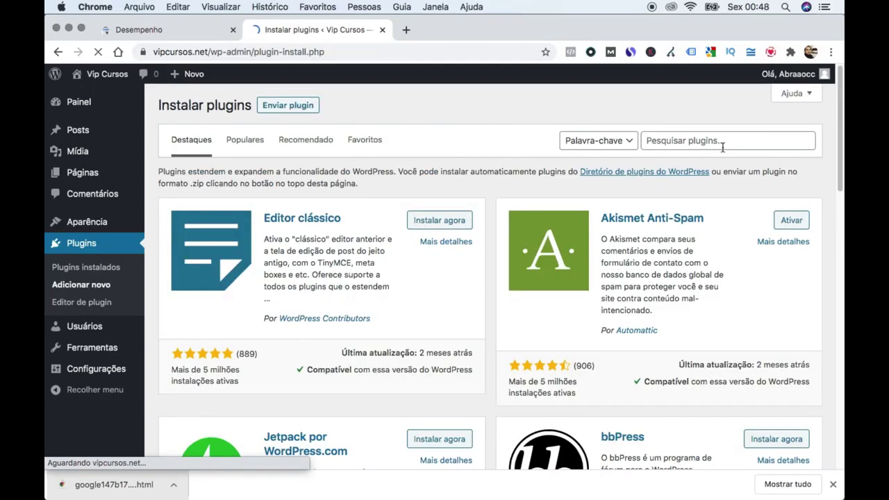
{"action": "left_click", "coordinate": [723, 143]}
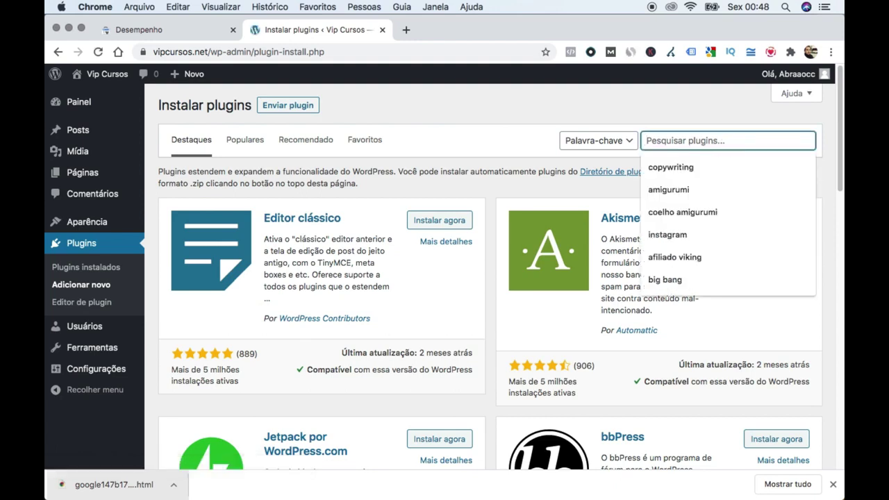
{"action": "type", "text": "yoast seo"}
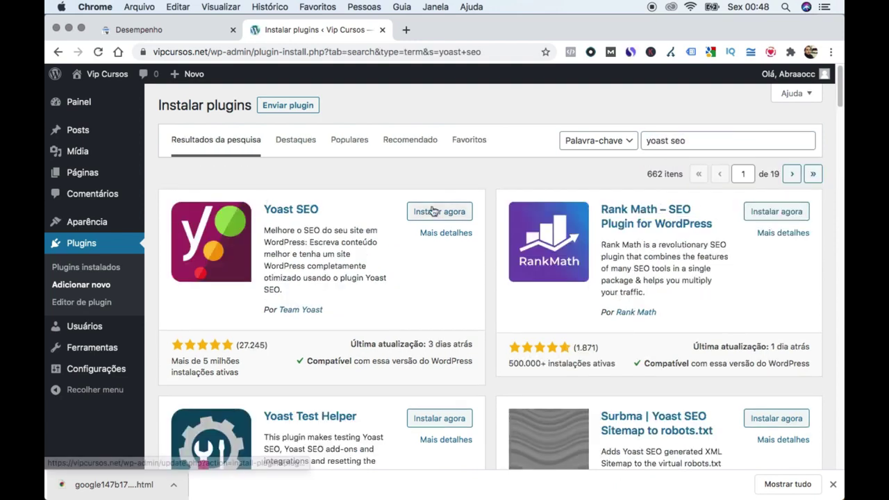
{"action": "left_click", "coordinate": [433, 211]}
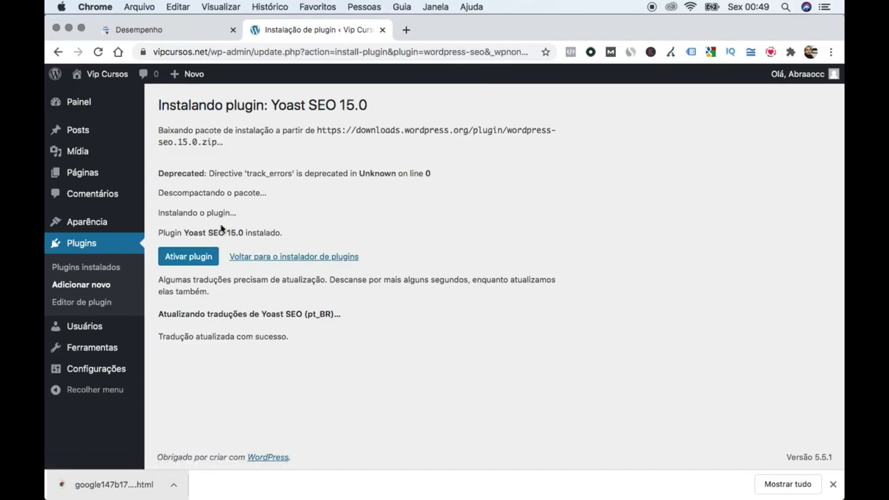
{"action": "left_click", "coordinate": [204, 259]}
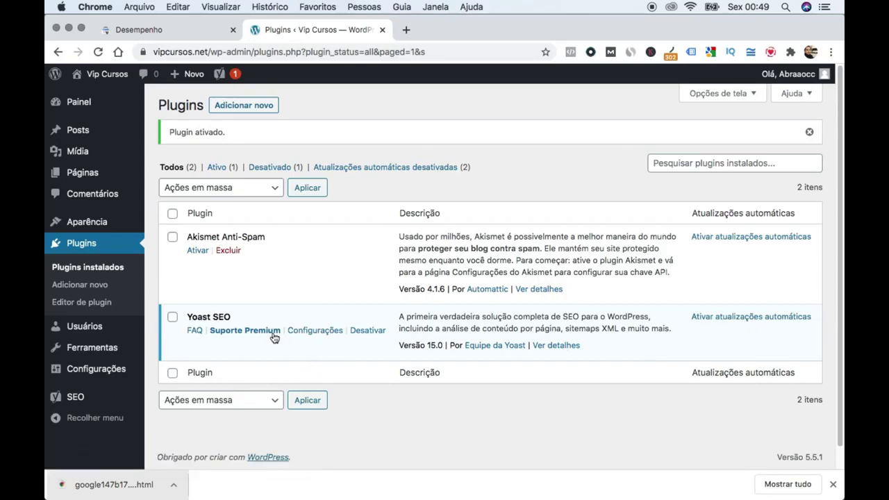
- Review Yoast SEO's general settings: the dashboard (Painel), the features (Recursos) and the webmaster tools verification fields
{"action": "mouse_move", "coordinate": [95, 337]}
{"action": "mouse_move", "coordinate": [93, 401]}
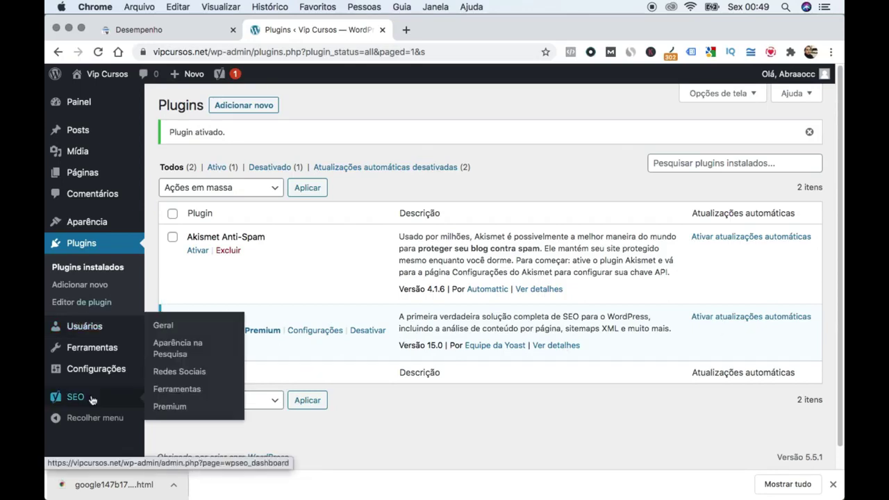
{"action": "left_click", "coordinate": [177, 332]}
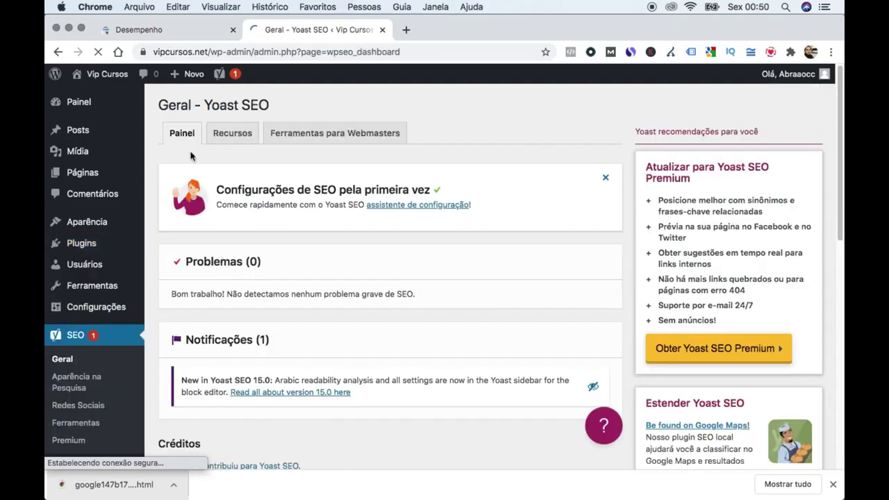
{"action": "left_click", "coordinate": [180, 135]}
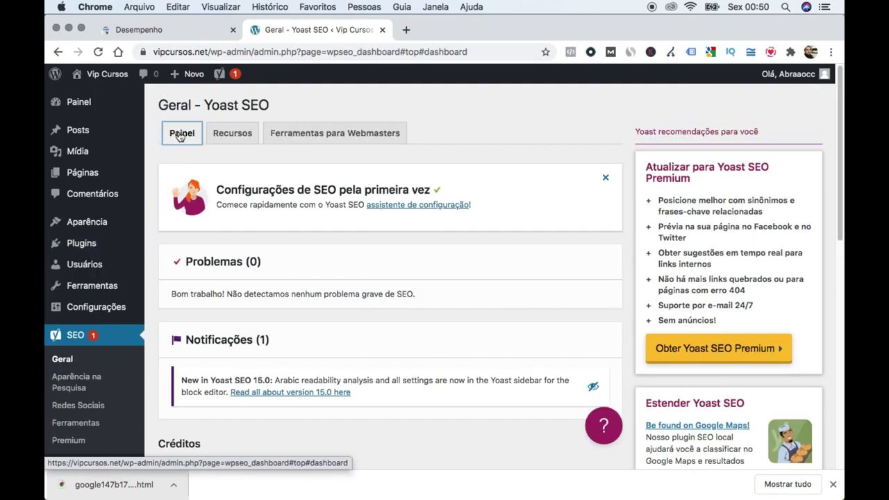
{"action": "left_click", "coordinate": [227, 139]}
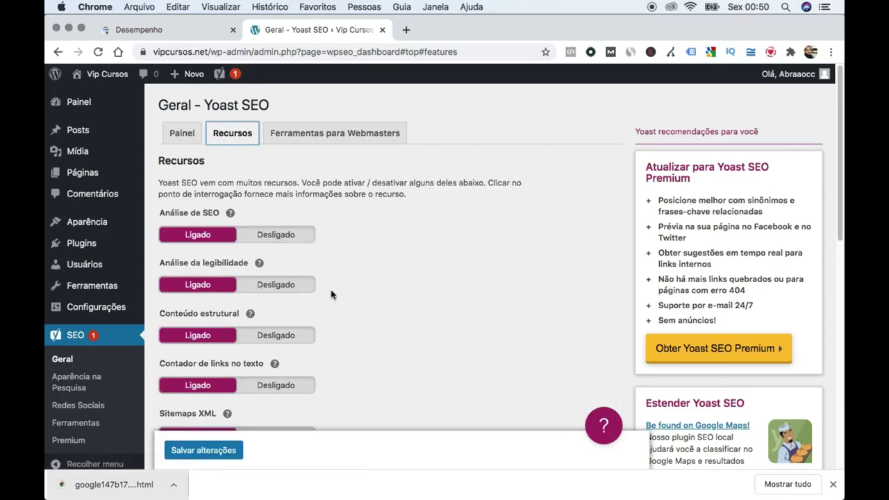
{"action": "left_click", "coordinate": [331, 133]}
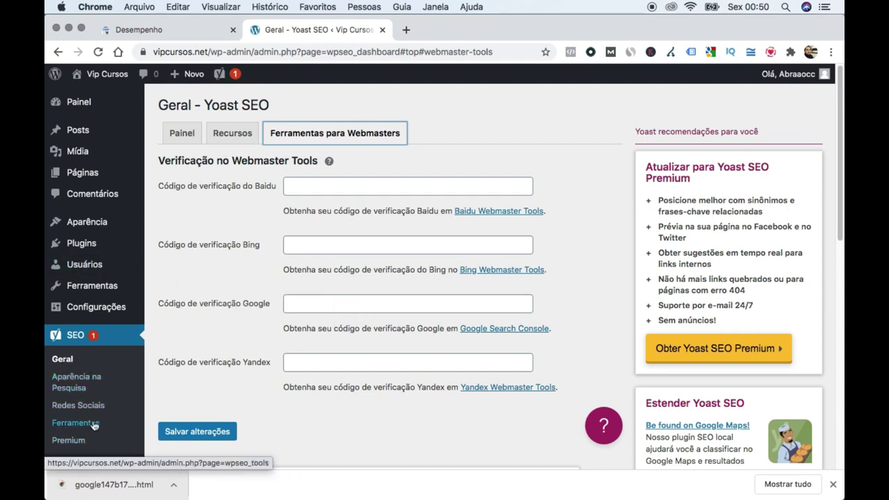
- In Yoast's search appearance settings, reduce the homepage SEO title to only the Site title variable and save the changes
{"action": "left_click", "coordinate": [89, 389]}
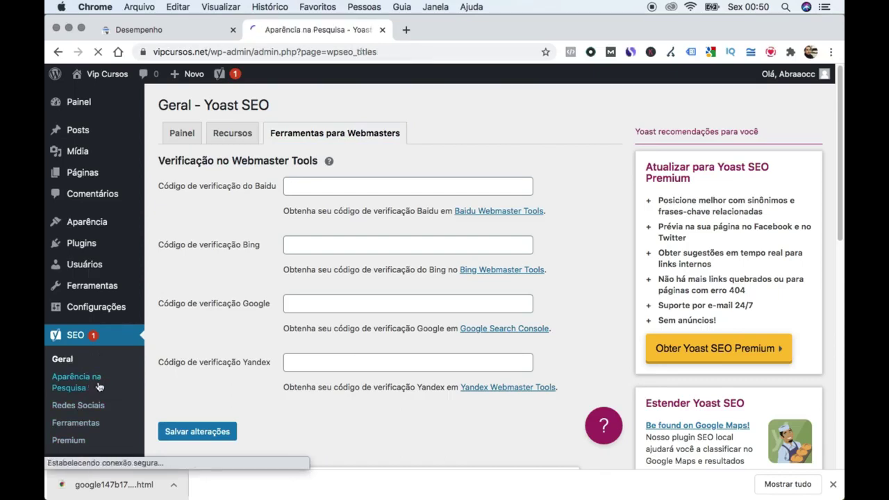
{"action": "scroll", "coordinate": [486, 341], "scroll_direction": "down", "scroll_amount": 2}
{"action": "scroll", "coordinate": [478, 349], "scroll_direction": "up", "scroll_amount": 2}
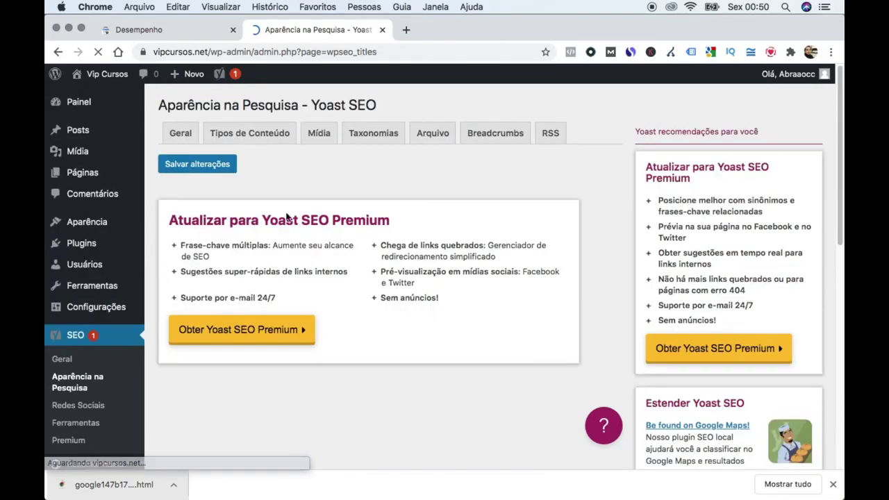
{"action": "left_click", "coordinate": [182, 133]}
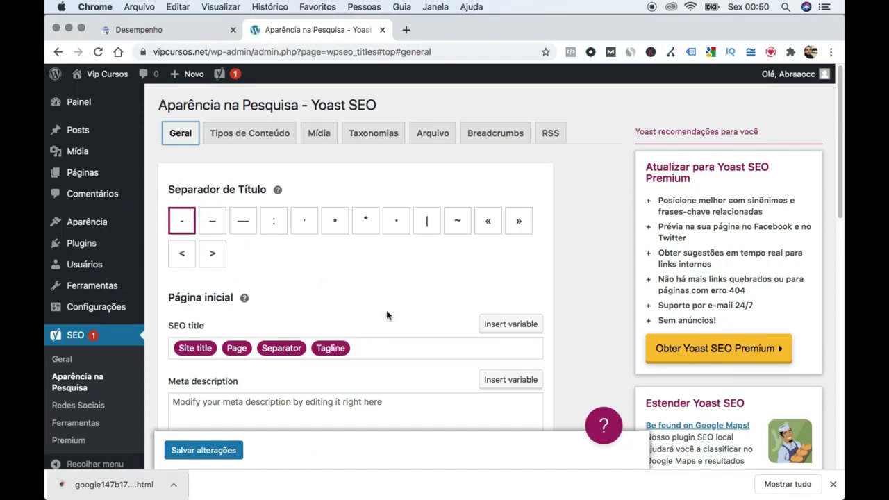
{"action": "left_click", "coordinate": [371, 342]}
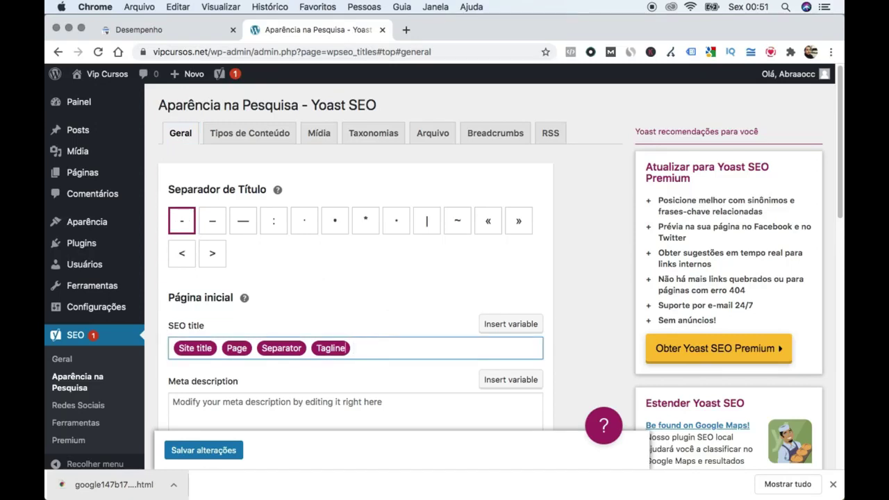
{"action": "key", "text": "BackSpace"}
{"action": "key", "text": "BackSpace"}
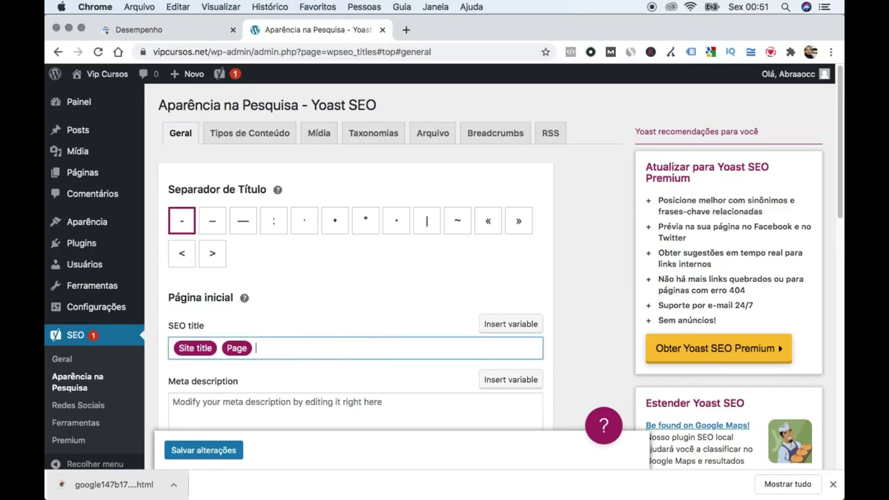
{"action": "key", "text": "BackSpace"}
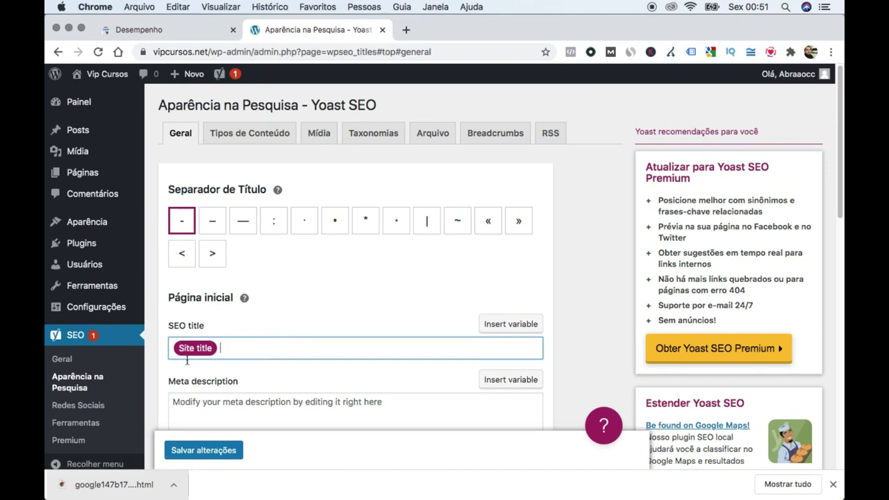
{"action": "scroll", "coordinate": [310, 392], "scroll_direction": "down", "scroll_amount": 3}
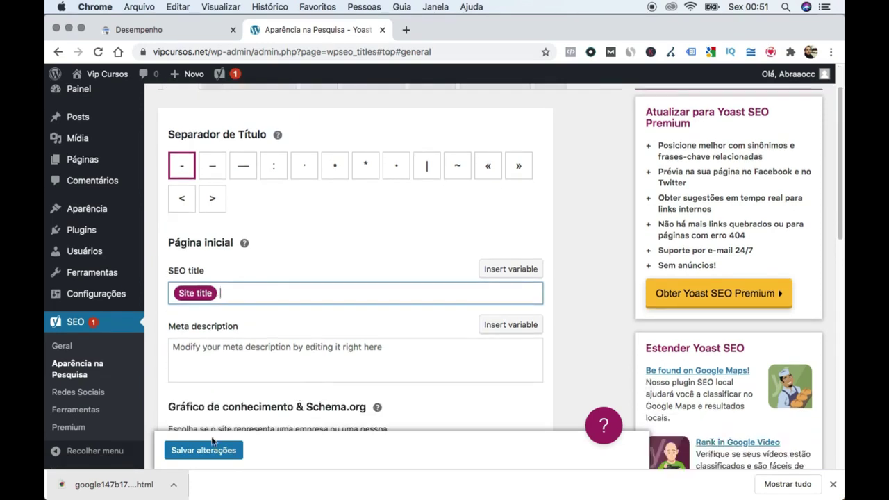
{"action": "left_click", "coordinate": [205, 453]}
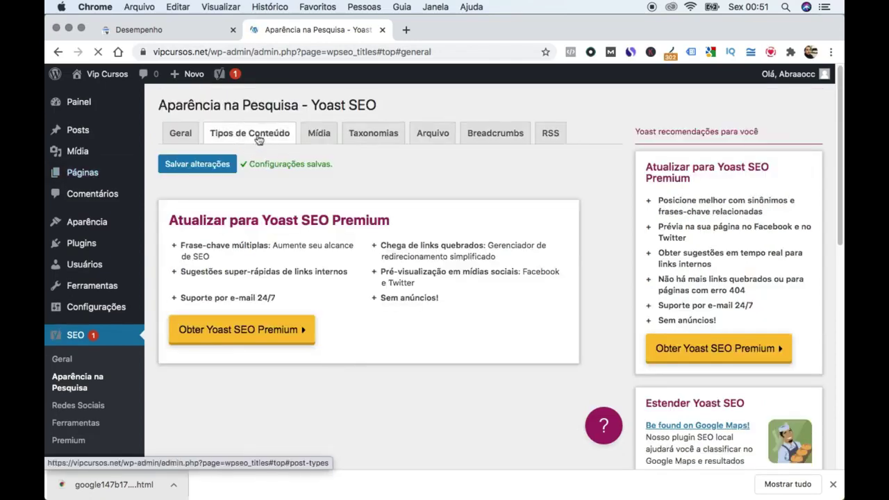
- Reduce the SEO title for the Posts content type to only the Title variable and save the changes
{"action": "left_click", "coordinate": [259, 136]}
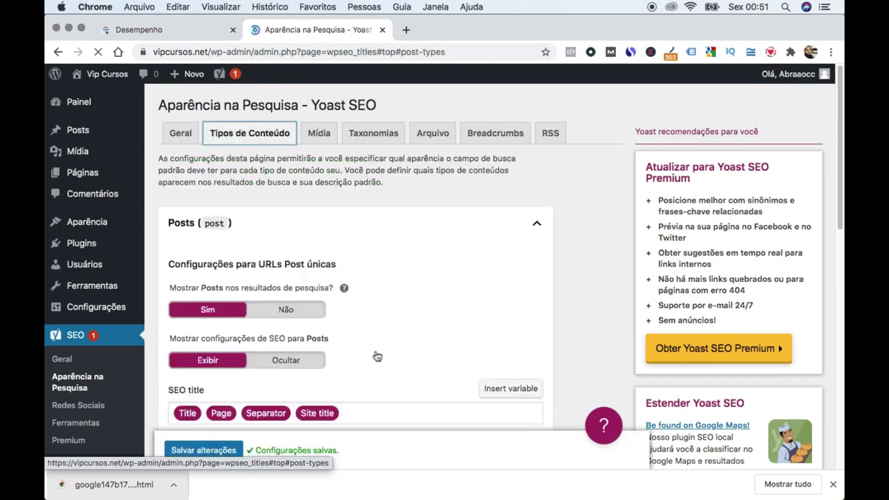
{"action": "scroll", "coordinate": [375, 356], "scroll_direction": "down", "scroll_amount": 2}
{"action": "left_click", "coordinate": [346, 370]}
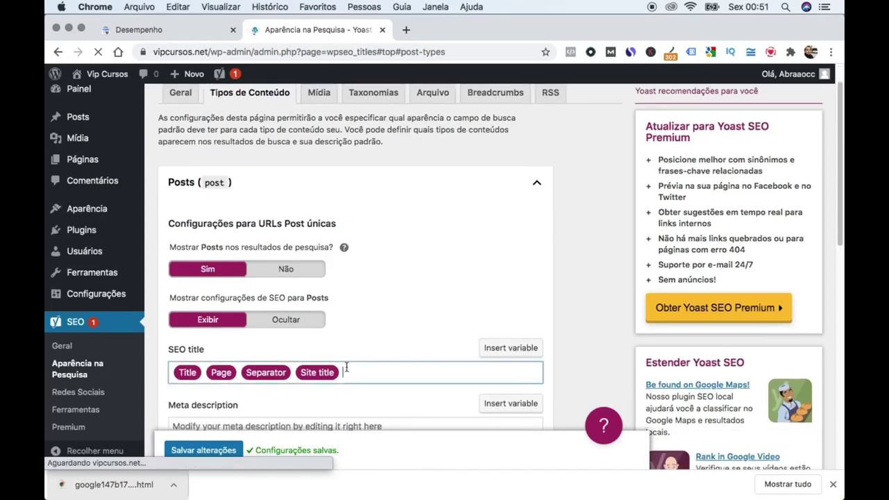
{"action": "key", "text": "BackSpace"}
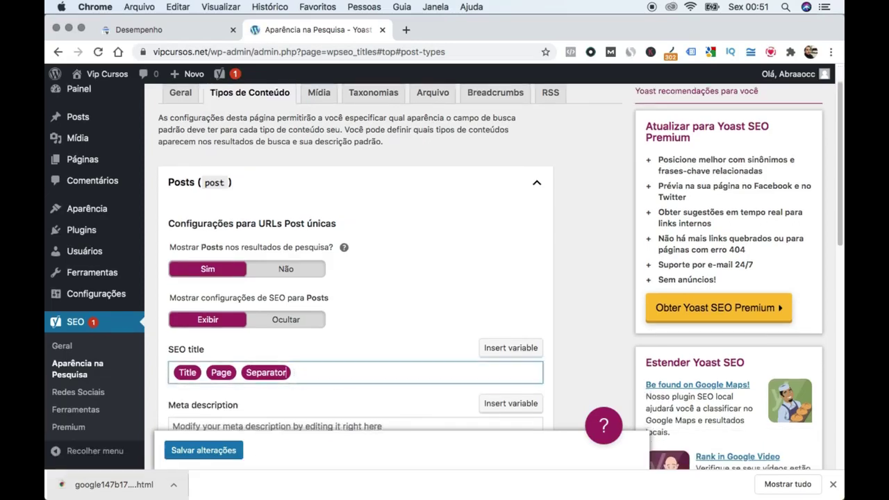
{"action": "key", "text": "BackSpace"}
{"action": "key", "text": "BackSpace"}
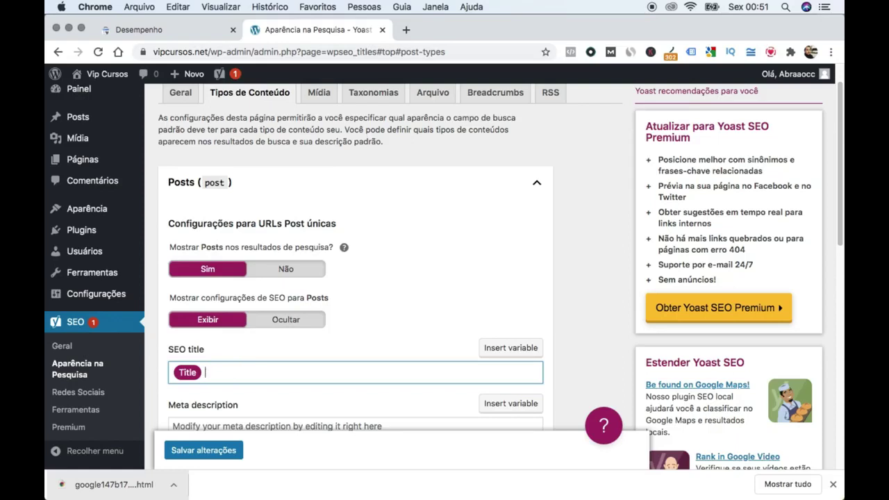
{"action": "scroll", "coordinate": [341, 387], "scroll_direction": "down", "scroll_amount": 2}
{"action": "left_click", "coordinate": [201, 453]}
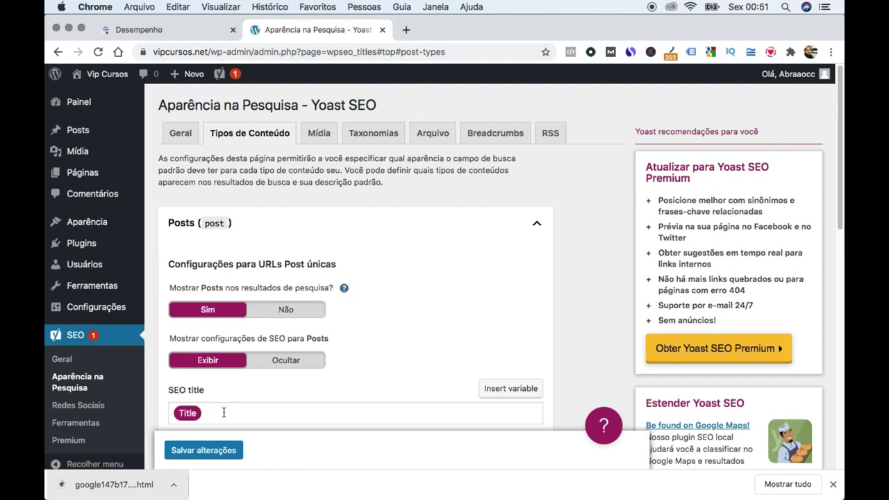
- Review the search appearance settings for media, taxonomies, archives and breadcrumbs
{"action": "left_click", "coordinate": [321, 135]}
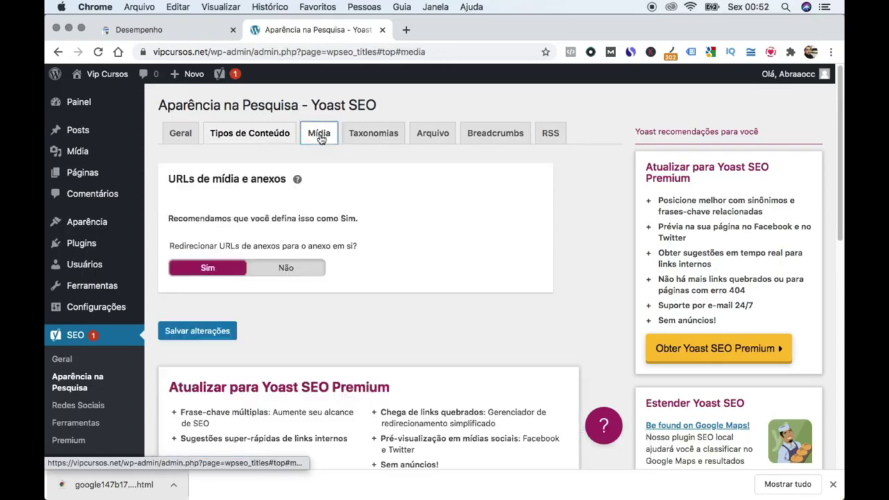
{"action": "scroll", "coordinate": [307, 347], "scroll_direction": "down", "scroll_amount": 10}
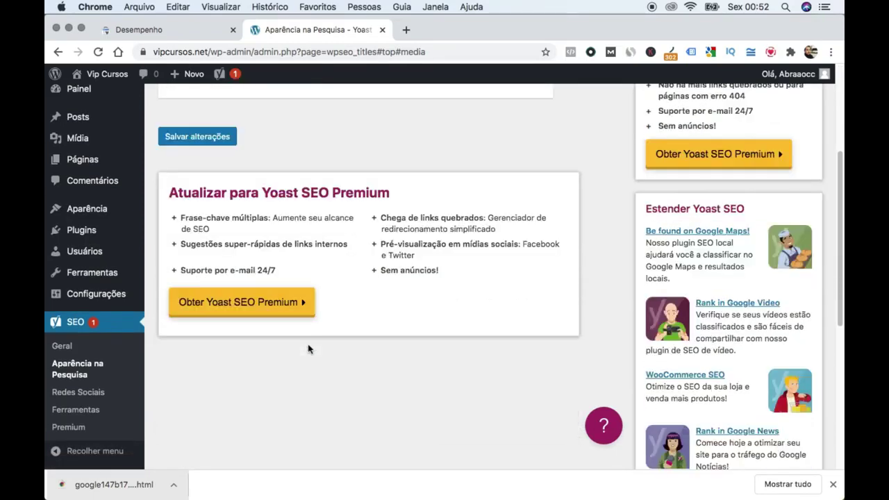
{"action": "scroll", "coordinate": [308, 349], "scroll_direction": "up", "scroll_amount": 10}
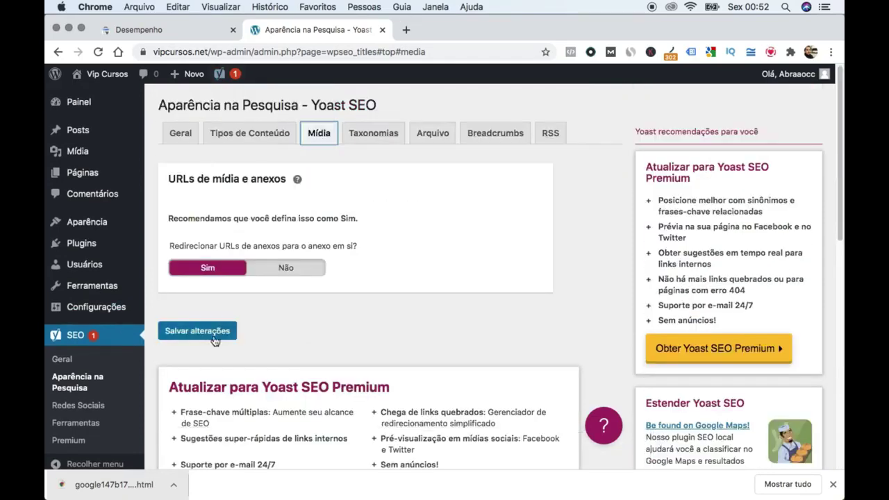
{"action": "left_click", "coordinate": [372, 137]}
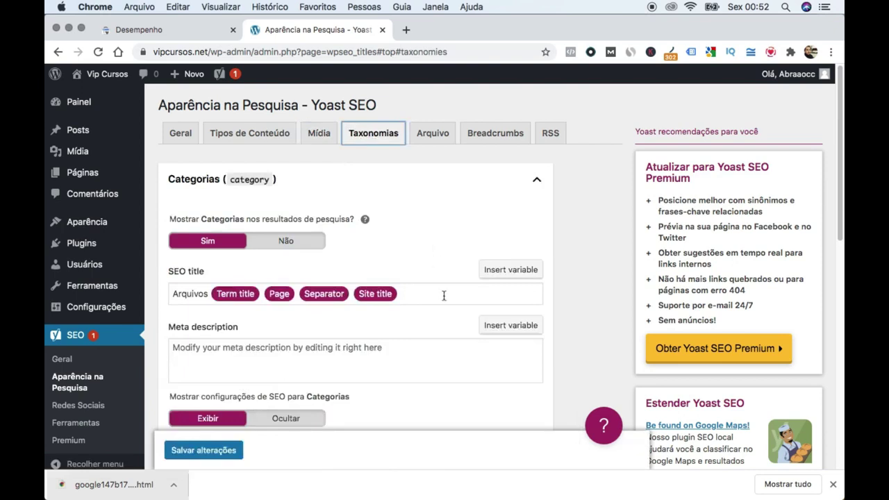
{"action": "left_click", "coordinate": [417, 292]}
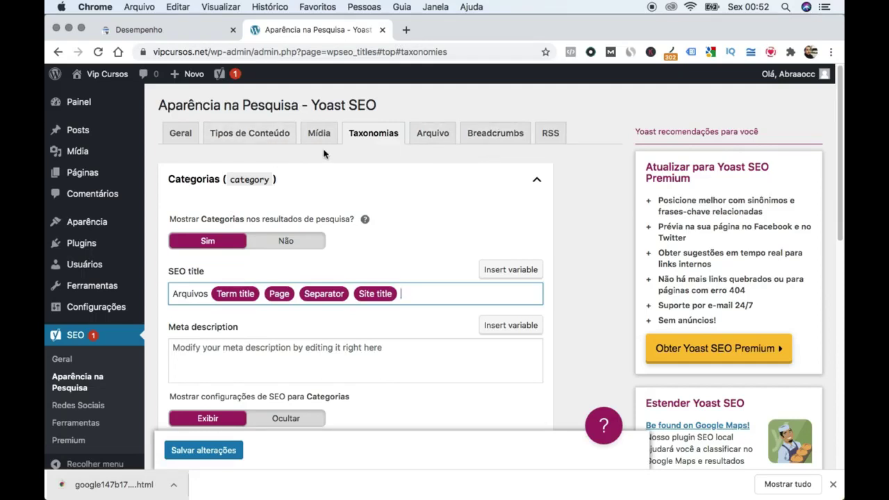
{"action": "left_click", "coordinate": [429, 143]}
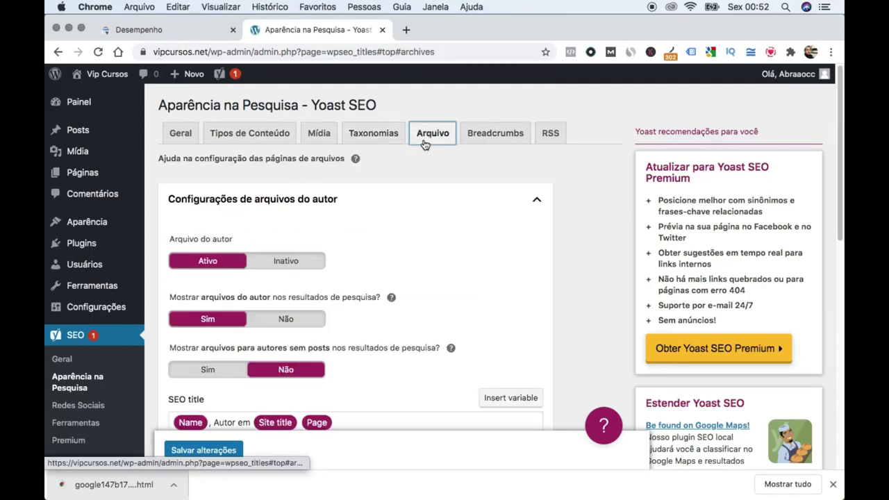
{"action": "scroll", "coordinate": [453, 277], "scroll_direction": "down", "scroll_amount": 3}
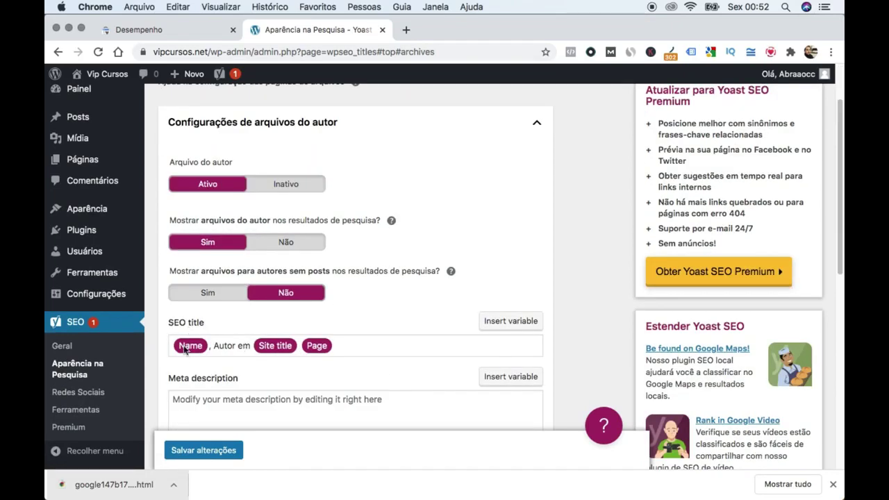
{"action": "scroll", "coordinate": [407, 349], "scroll_direction": "up", "scroll_amount": 3}
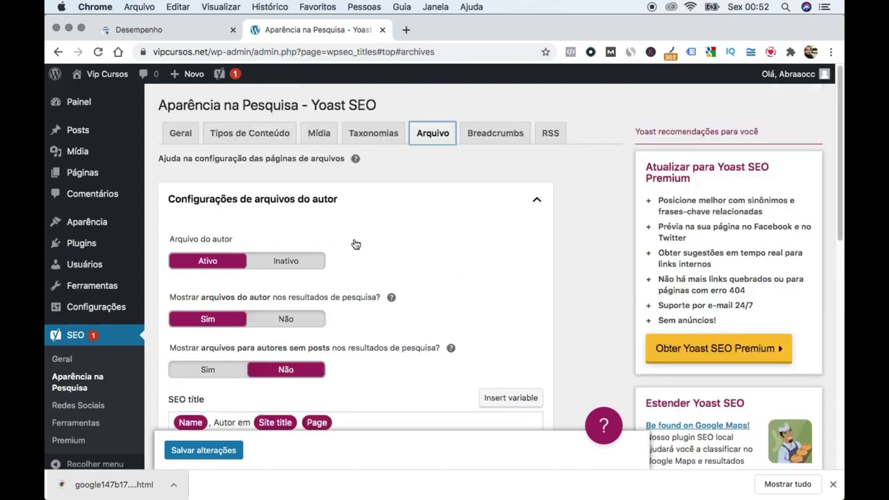
{"action": "left_click", "coordinate": [479, 135]}
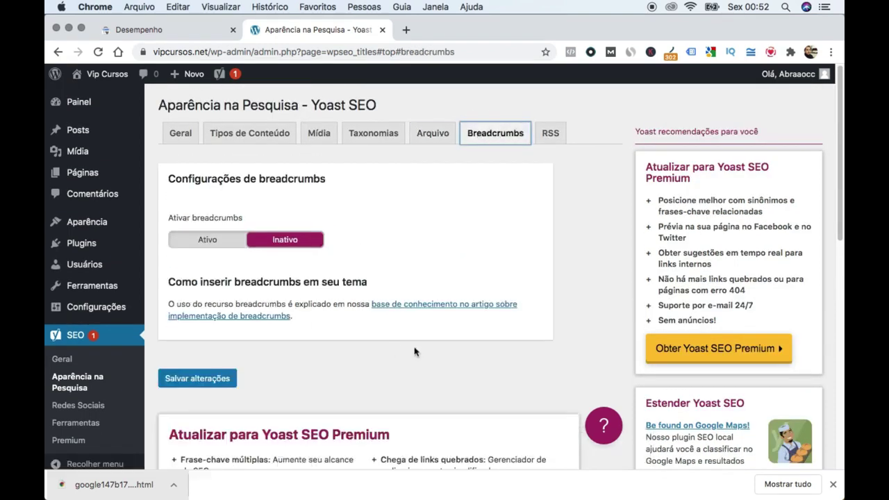
- Review the breadcrumbs and RSS sections of Yoast's search appearance settings and save the changes
{"action": "scroll", "coordinate": [451, 367], "scroll_direction": "down", "scroll_amount": 3}
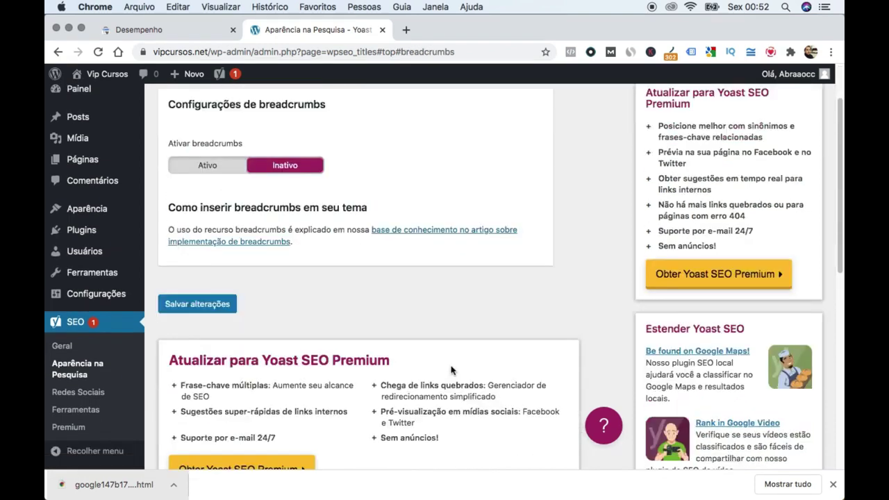
{"action": "scroll", "coordinate": [444, 367], "scroll_direction": "down", "scroll_amount": 3}
{"action": "scroll", "coordinate": [473, 291], "scroll_direction": "up", "scroll_amount": 6}
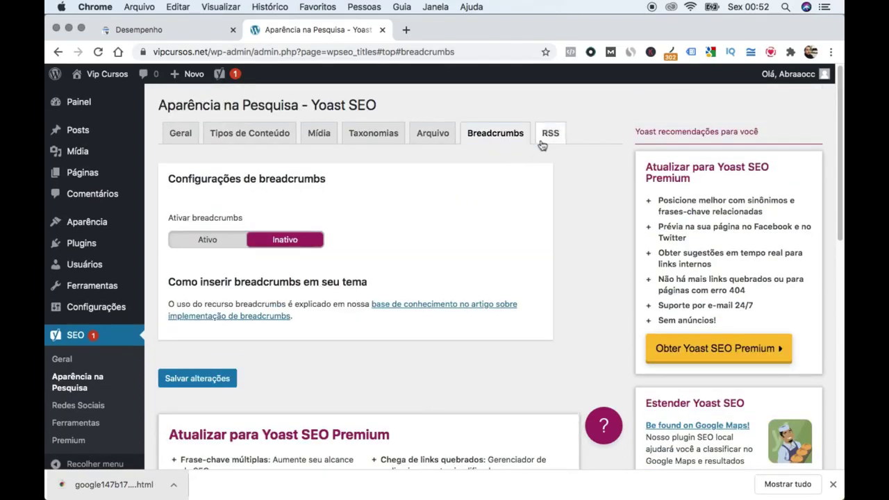
{"action": "left_click", "coordinate": [541, 142]}
{"action": "scroll", "coordinate": [384, 285], "scroll_direction": "down", "scroll_amount": 3}
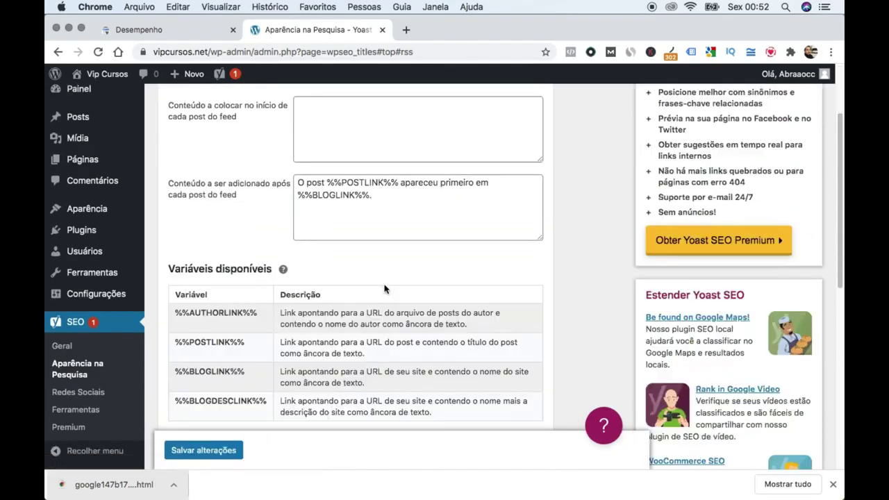
{"action": "left_click", "coordinate": [216, 452]}
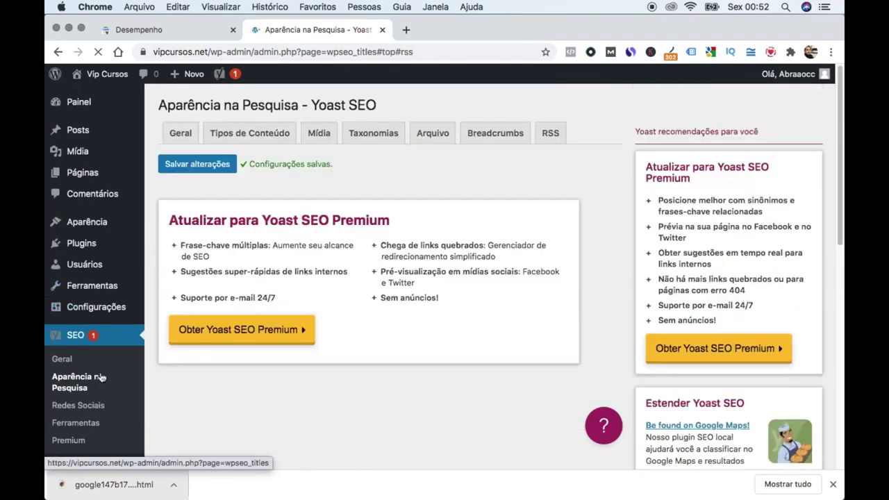
- Look at Yoast SEO's tools page, and open the site's XML sitemap through the Sitemaps XML feature's help text in the general settings
{"action": "scroll", "coordinate": [100, 382], "scroll_direction": "down", "scroll_amount": 1}
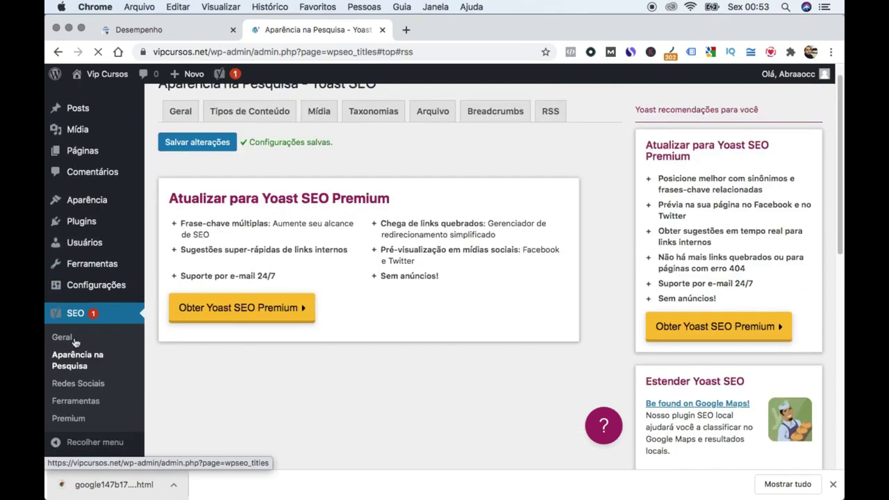
{"action": "left_click", "coordinate": [95, 403]}
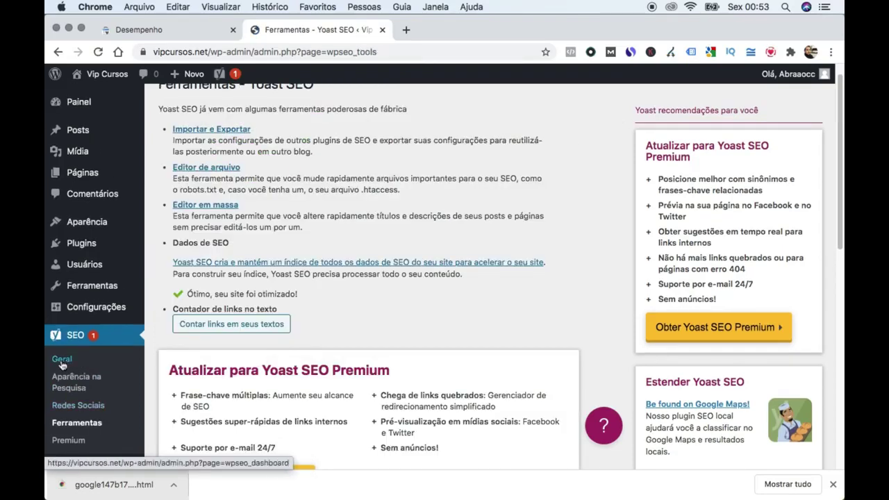
{"action": "left_click", "coordinate": [62, 362]}
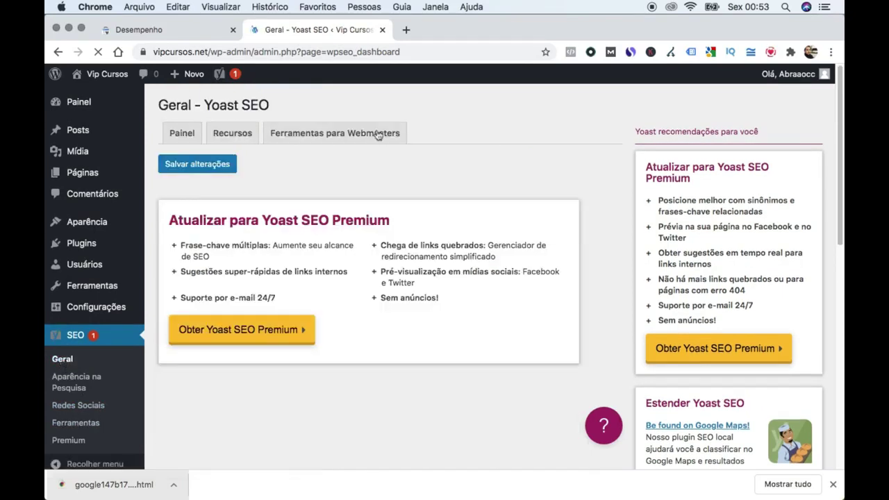
{"action": "left_click", "coordinate": [233, 137]}
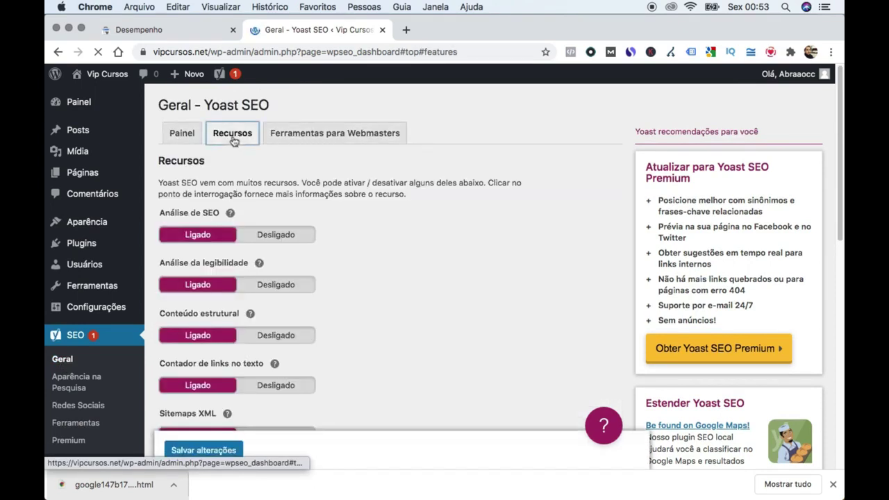
{"action": "scroll", "coordinate": [333, 382], "scroll_direction": "down", "scroll_amount": 2}
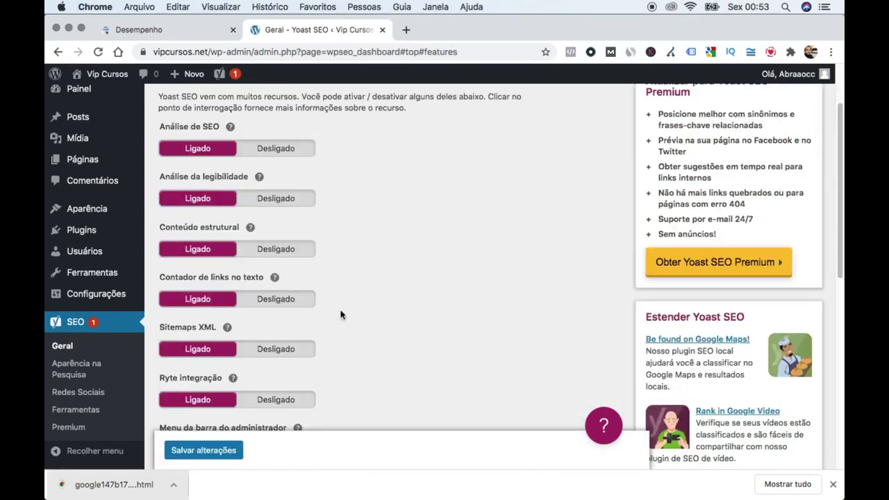
{"action": "scroll", "coordinate": [407, 352], "scroll_direction": "down", "scroll_amount": 1}
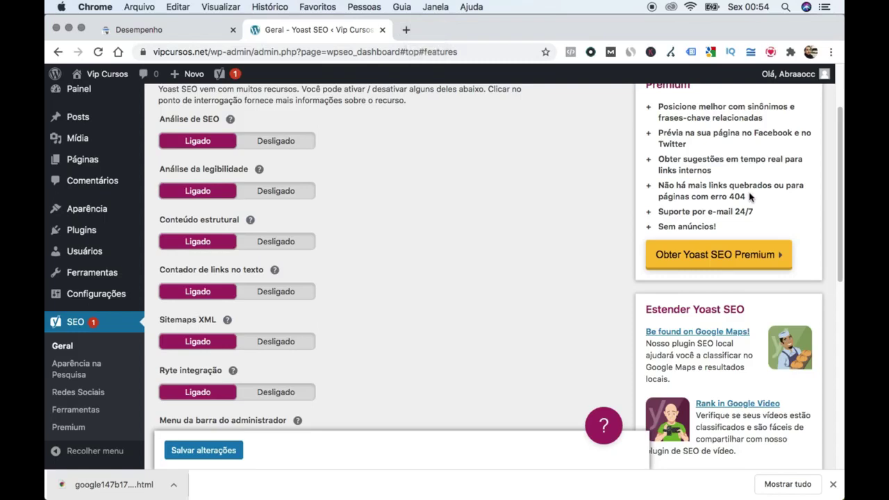
{"action": "left_click", "coordinate": [227, 321]}
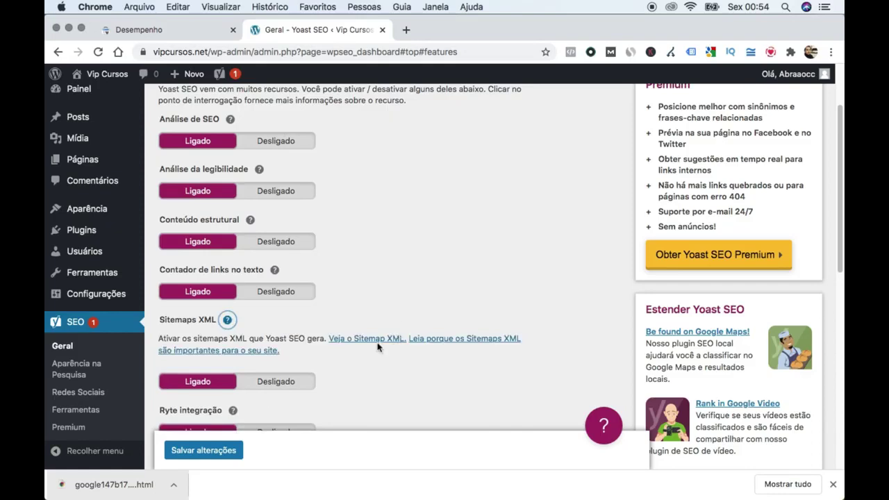
{"action": "left_click", "coordinate": [378, 340]}
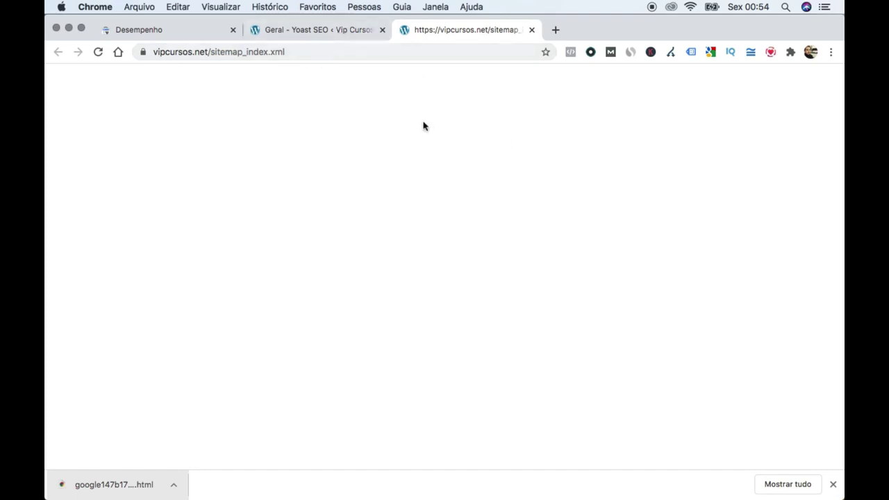
- Back in Yoast's features list, review the remaining features and show the explanation of usage tracking (Rastreamento de uso)
{"action": "left_click", "coordinate": [332, 35]}
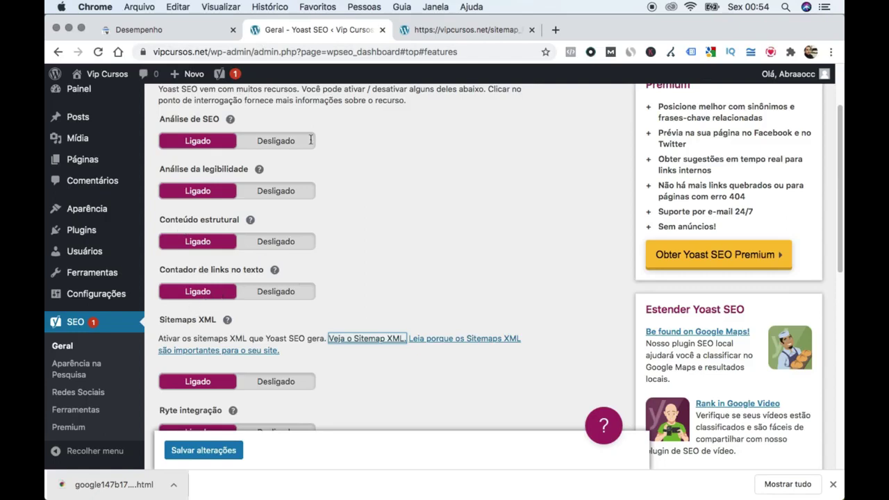
{"action": "scroll", "coordinate": [459, 212], "scroll_direction": "down", "scroll_amount": 3}
{"action": "scroll", "coordinate": [458, 212], "scroll_direction": "down", "scroll_amount": 8}
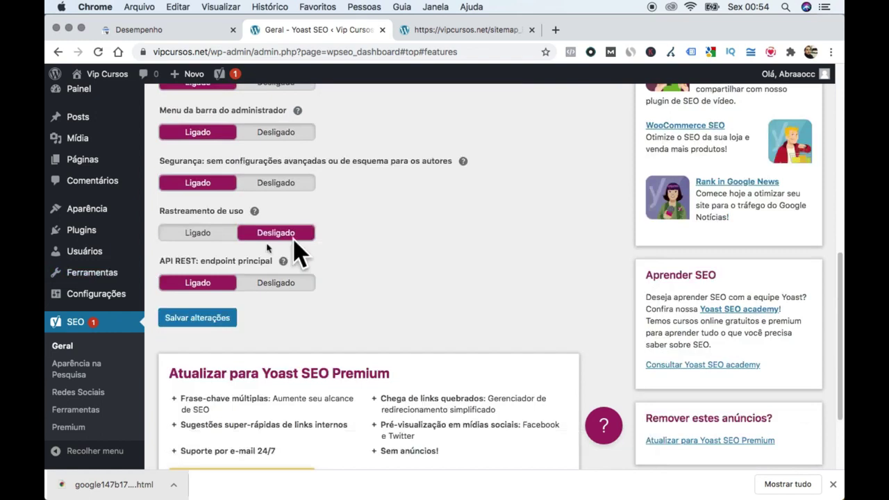
{"action": "left_click", "coordinate": [254, 210]}
{"action": "scroll", "coordinate": [421, 327], "scroll_direction": "up", "scroll_amount": 2}
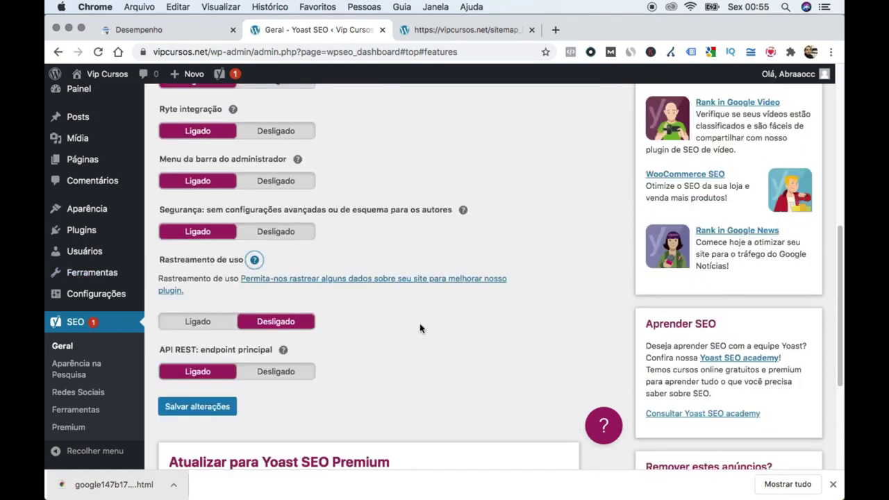
{"action": "scroll", "coordinate": [417, 330], "scroll_direction": "up", "scroll_amount": 6}
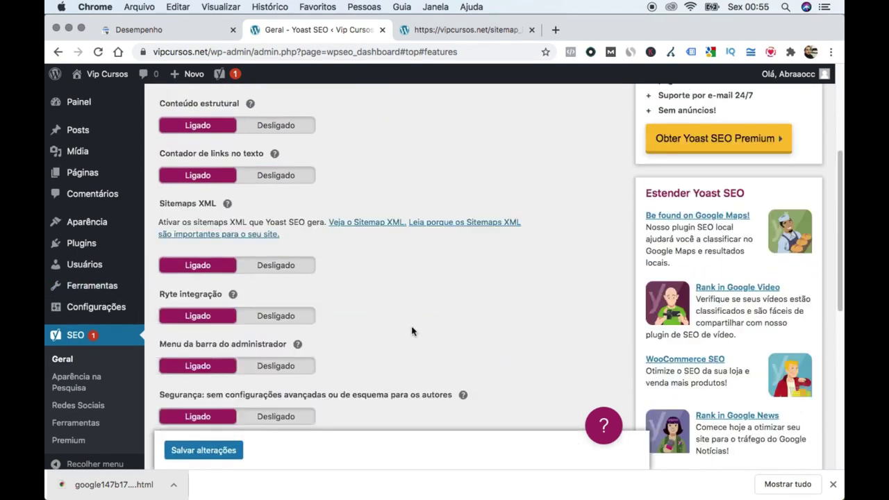
{"action": "scroll", "coordinate": [412, 332], "scroll_direction": "up", "scroll_amount": 6}
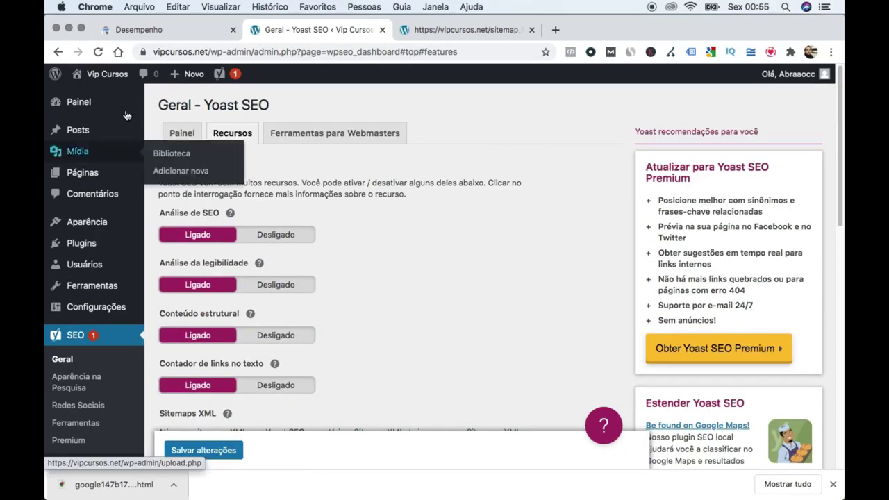
- Create a new post, dismiss the block editor's welcome guide and start an empty block
{"action": "mouse_move", "coordinate": [103, 132]}
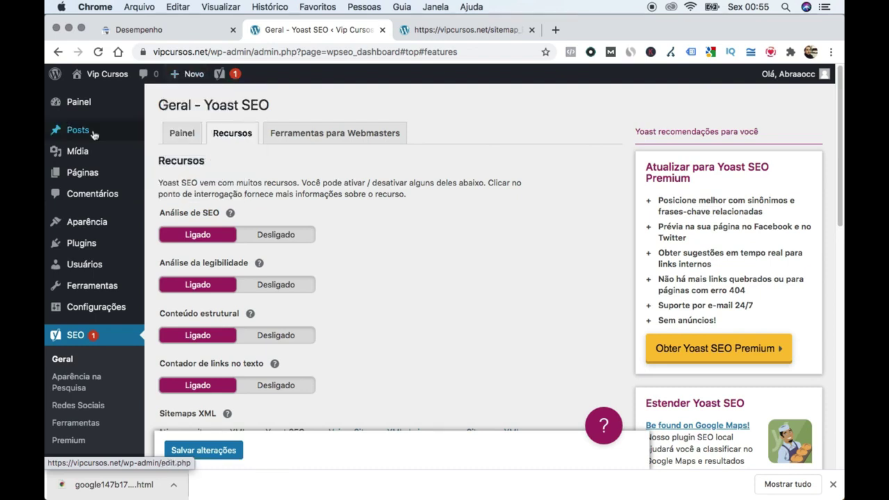
{"action": "left_click", "coordinate": [170, 151]}
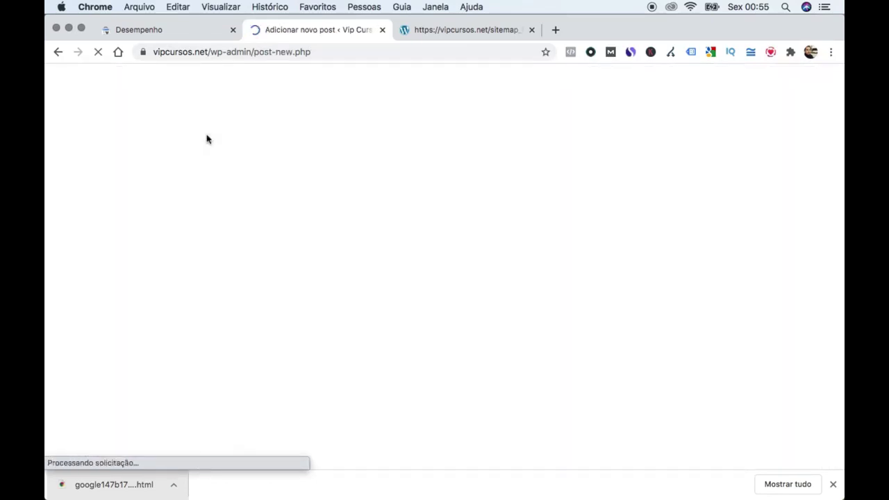
{"action": "left_click", "coordinate": [834, 484]}
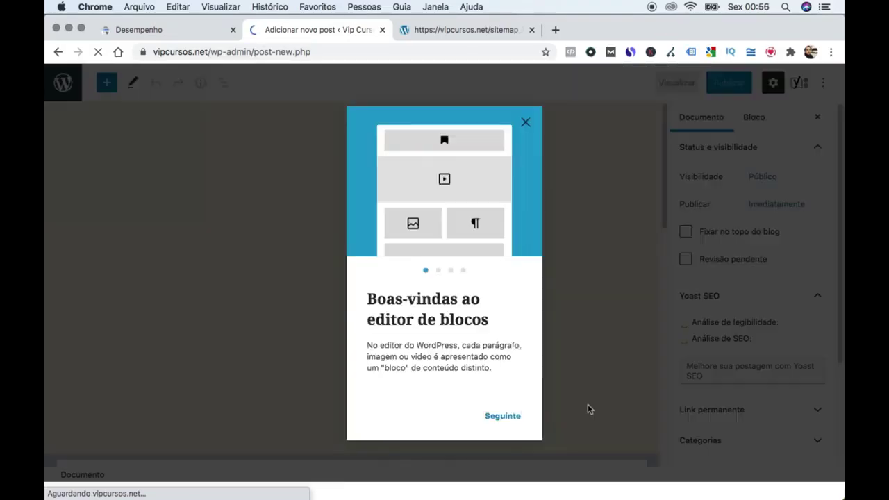
{"action": "left_click", "coordinate": [525, 124]}
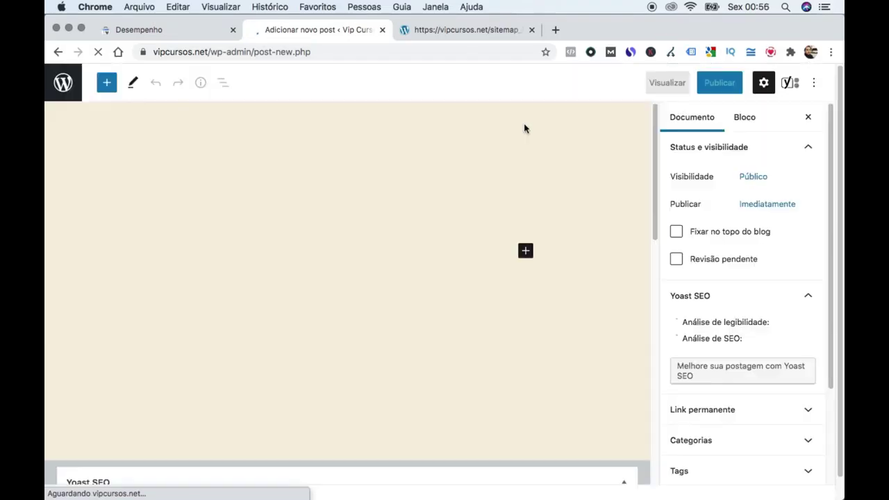
{"action": "left_click", "coordinate": [526, 252]}
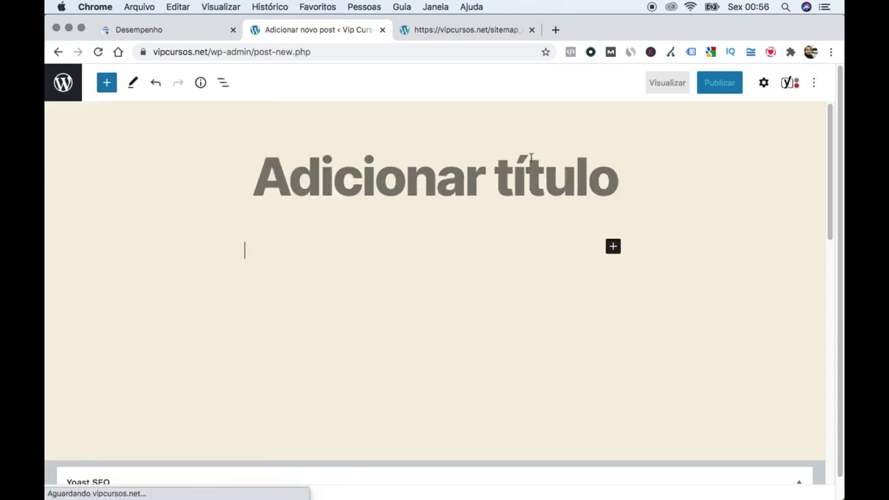
- Examine the new post's Yoast SEO box: focus keyphrase, Google preview, SEO title, slug and meta description fields
{"action": "scroll", "coordinate": [424, 273], "scroll_direction": "down", "scroll_amount": 2}
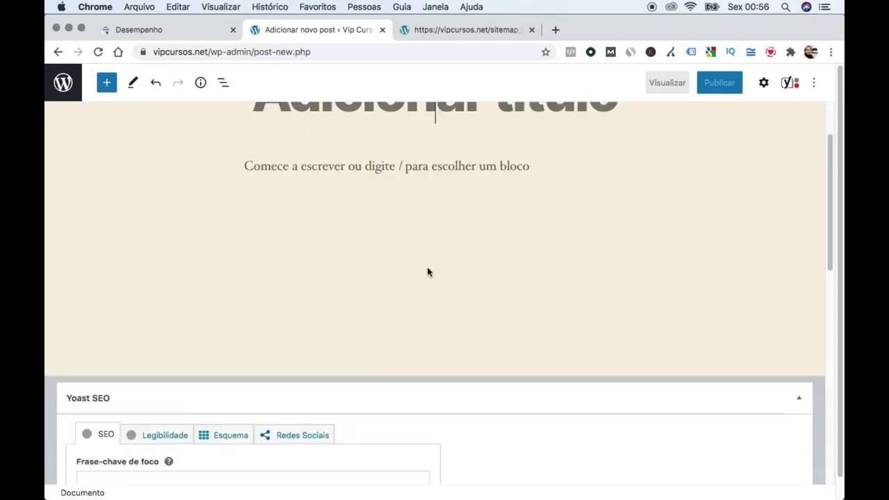
{"action": "scroll", "coordinate": [428, 271], "scroll_direction": "up", "scroll_amount": 2}
{"action": "scroll", "coordinate": [617, 250], "scroll_direction": "down", "scroll_amount": 10}
{"action": "scroll", "coordinate": [532, 282], "scroll_direction": "up", "scroll_amount": 10}
{"action": "scroll", "coordinate": [532, 282], "scroll_direction": "up", "scroll_amount": 1}
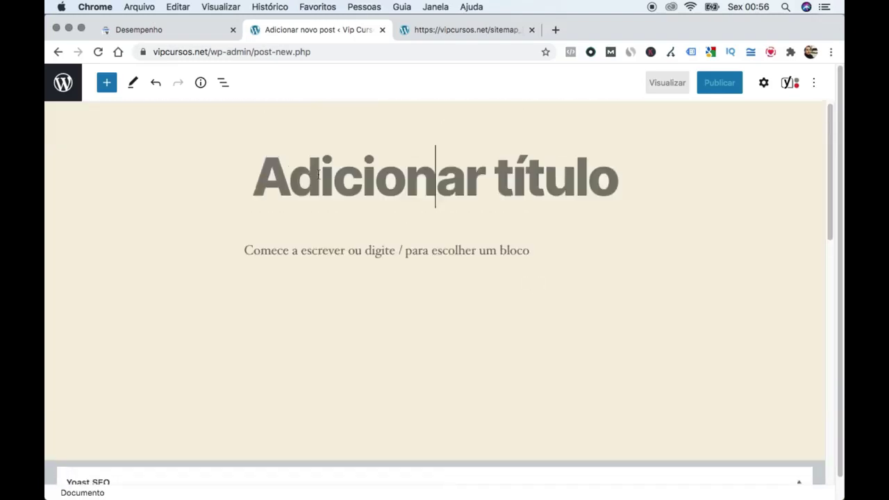
{"action": "scroll", "coordinate": [401, 203], "scroll_direction": "down", "scroll_amount": 6}
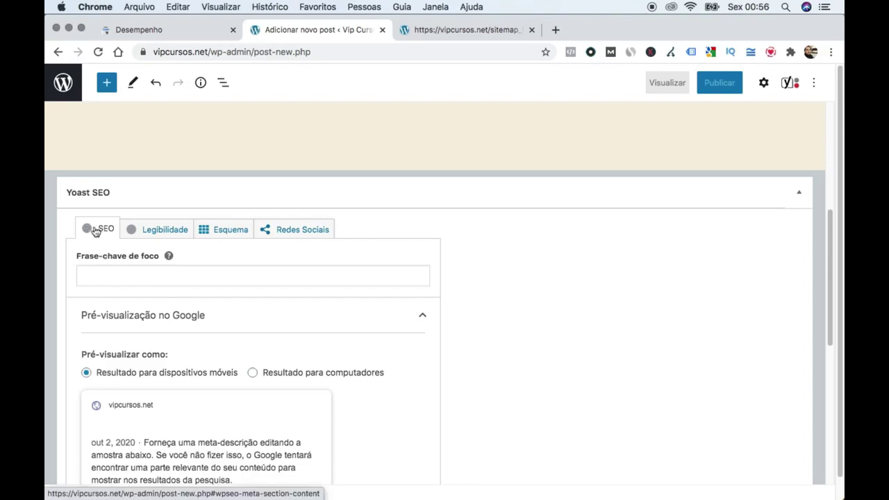
{"action": "scroll", "coordinate": [495, 279], "scroll_direction": "up", "scroll_amount": 5}
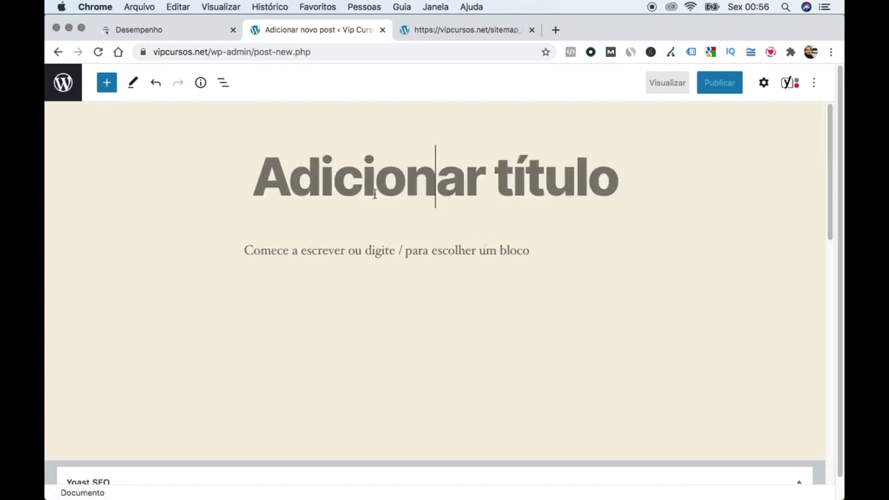
{"action": "scroll", "coordinate": [500, 330], "scroll_direction": "down", "scroll_amount": 5}
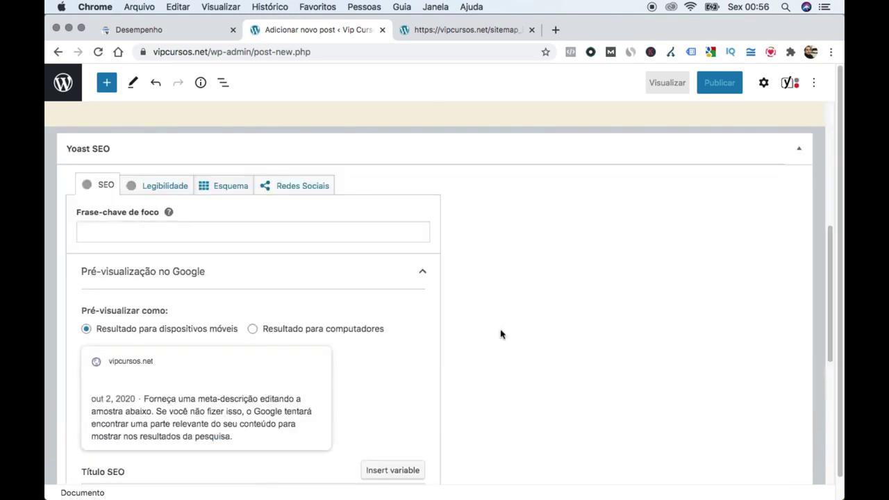
{"action": "scroll", "coordinate": [323, 341], "scroll_direction": "down", "scroll_amount": 3}
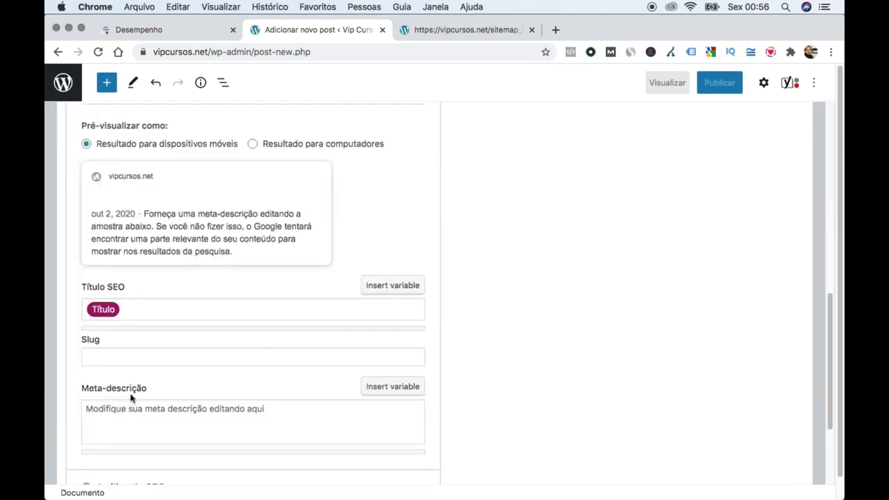
{"action": "scroll", "coordinate": [184, 398], "scroll_direction": "down", "scroll_amount": 3}
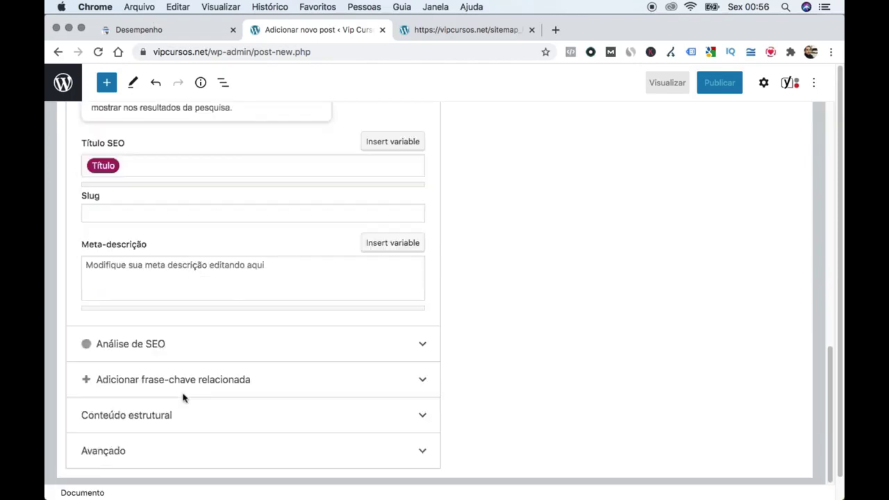
- Expand the SEO analysis (Análise de SEO) of the new post and review its listed problems against the post's title and content
{"action": "left_click", "coordinate": [159, 345]}
{"action": "scroll", "coordinate": [159, 347], "scroll_direction": "down", "scroll_amount": 3}
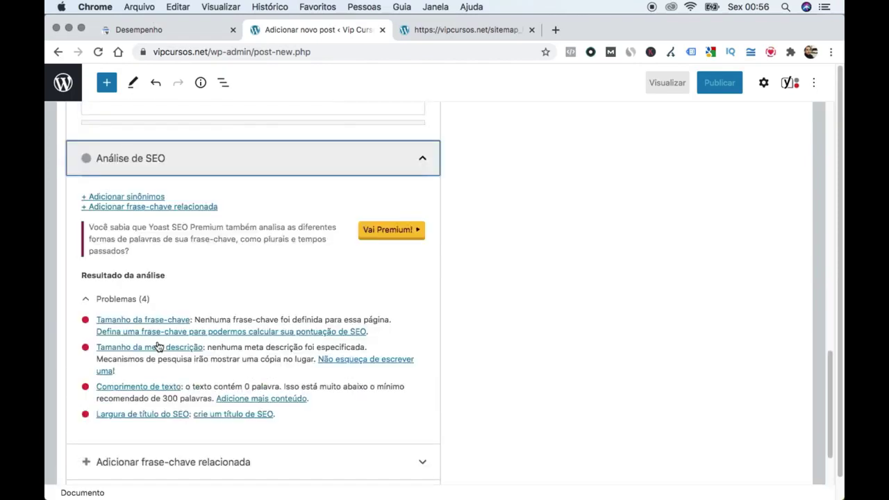
{"action": "scroll", "coordinate": [195, 362], "scroll_direction": "down", "scroll_amount": 2}
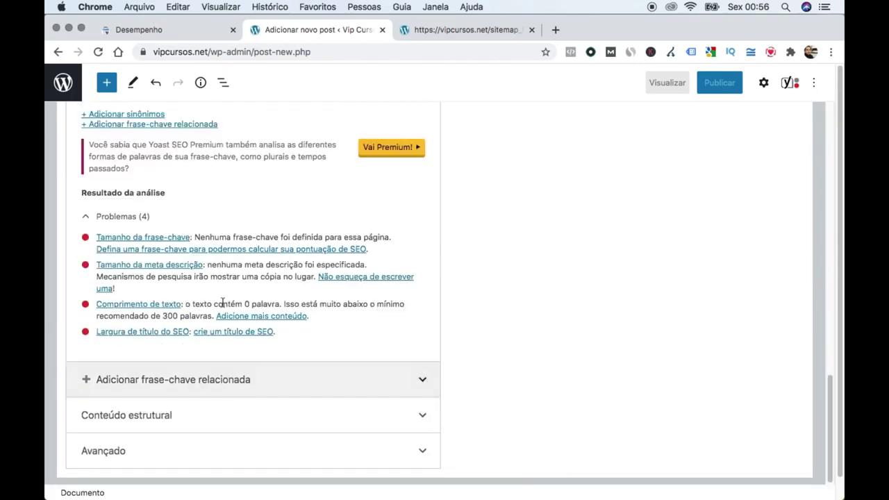
{"action": "scroll", "coordinate": [264, 301], "scroll_direction": "up", "scroll_amount": 2}
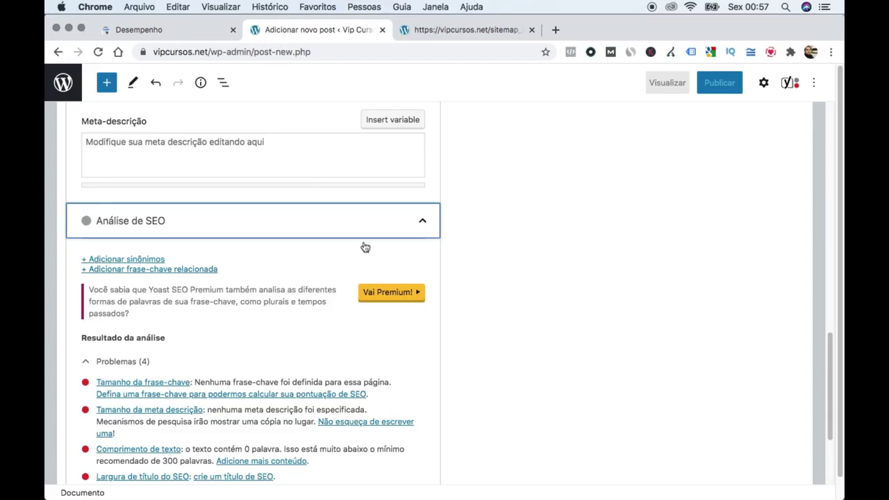
{"action": "scroll", "coordinate": [276, 256], "scroll_direction": "up", "scroll_amount": 10}
{"action": "scroll", "coordinate": [275, 257], "scroll_direction": "down", "scroll_amount": 1}
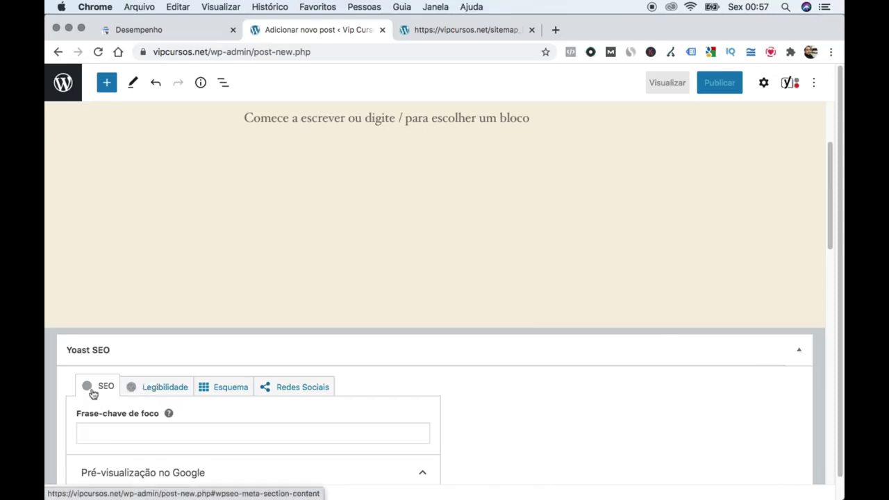
{"action": "scroll", "coordinate": [548, 246], "scroll_direction": "up", "scroll_amount": 1}
{"action": "scroll", "coordinate": [547, 246], "scroll_direction": "up", "scroll_amount": 3}
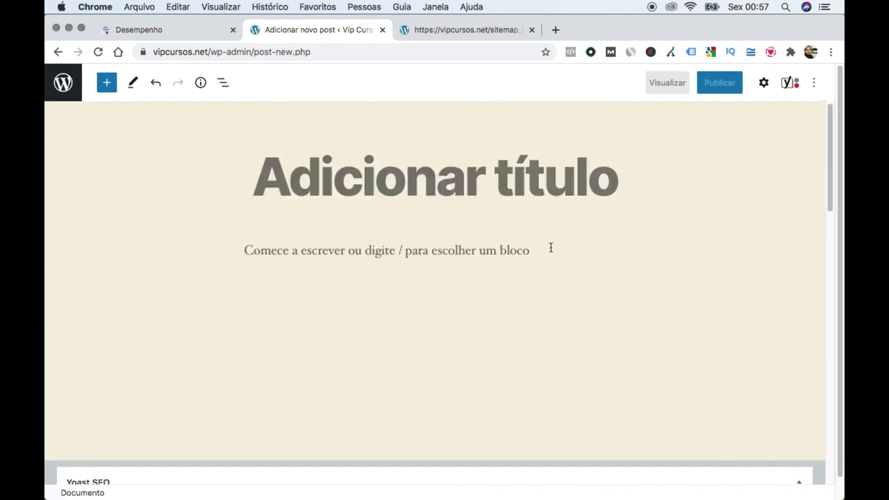